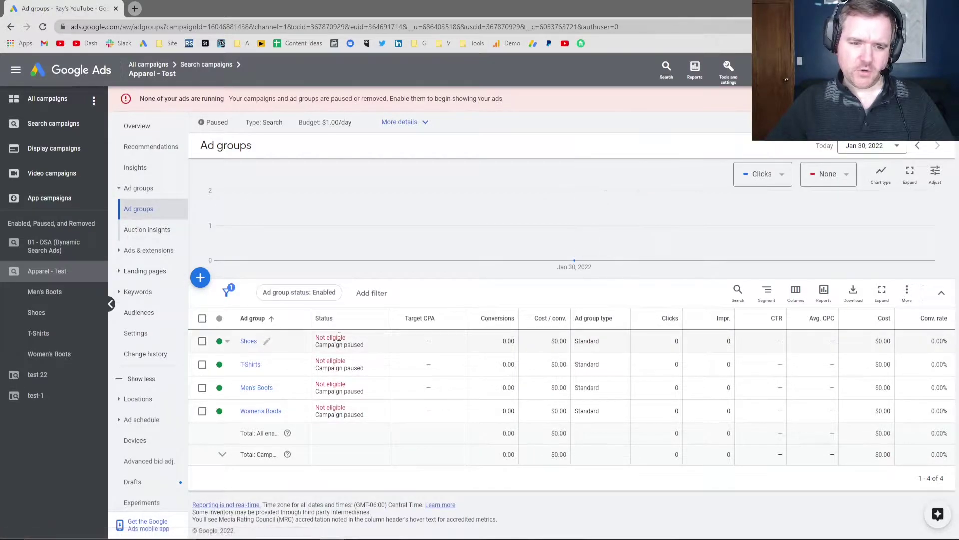
# - From the campaign's Ads list, create a responsive search ad in the Shoes ad group
pyautogui.click(136, 252)
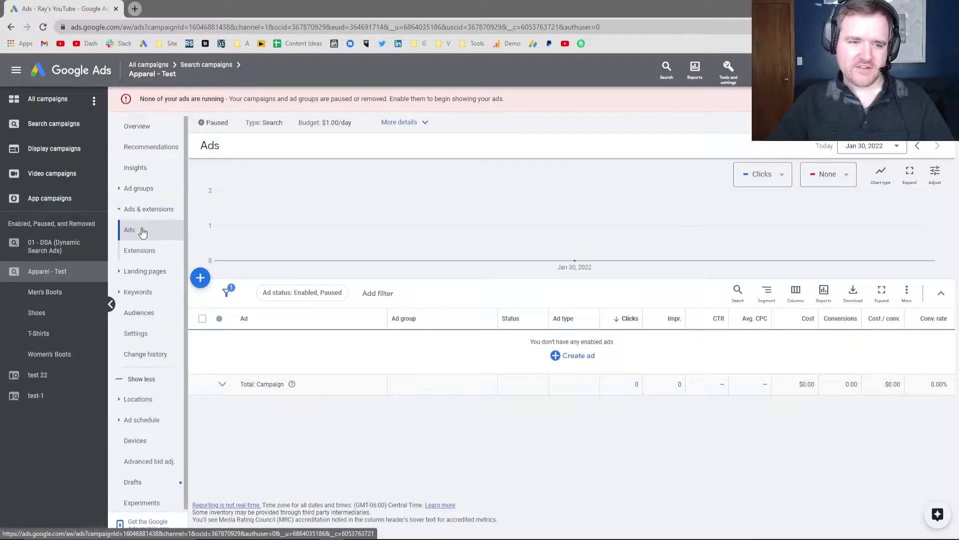
pyautogui.click(200, 278)
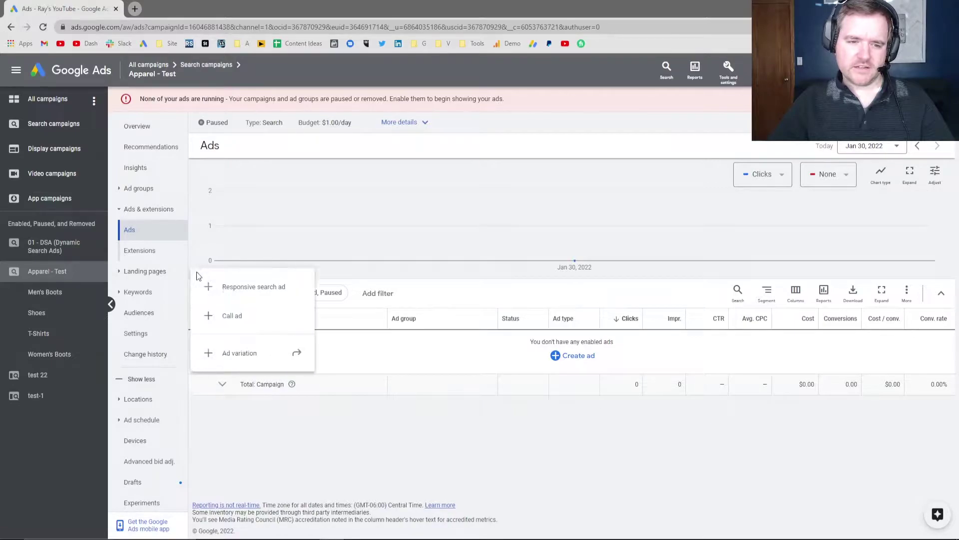
pyautogui.click(245, 288)
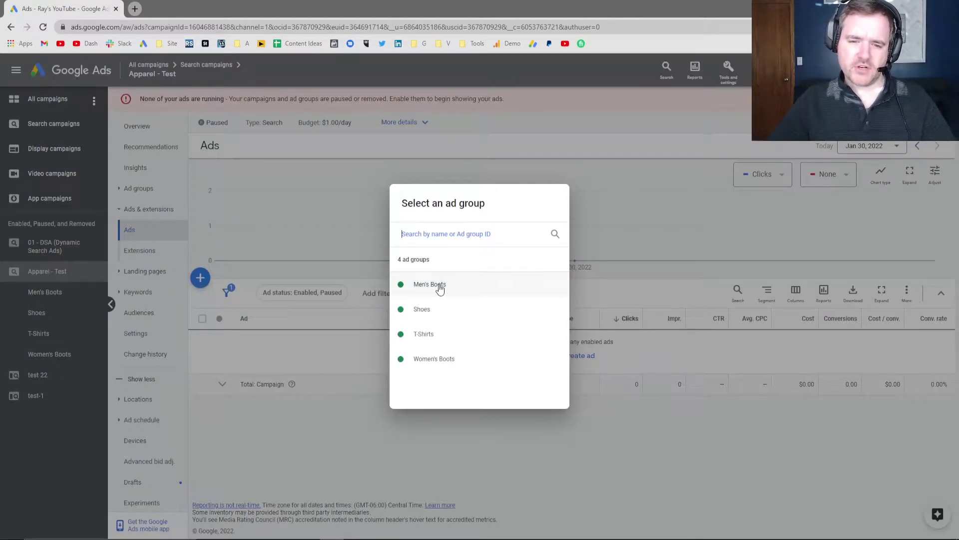
pyautogui.click(429, 310)
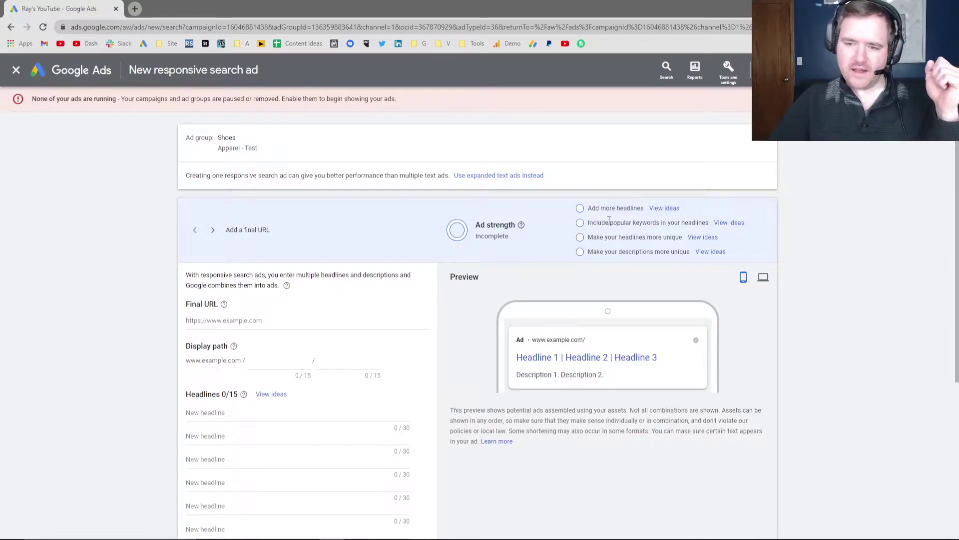
# - Highlight the tip about popular keywords next to the Final URL field
pyautogui.moveTo(609, 220); pyautogui.dragTo(654, 220)
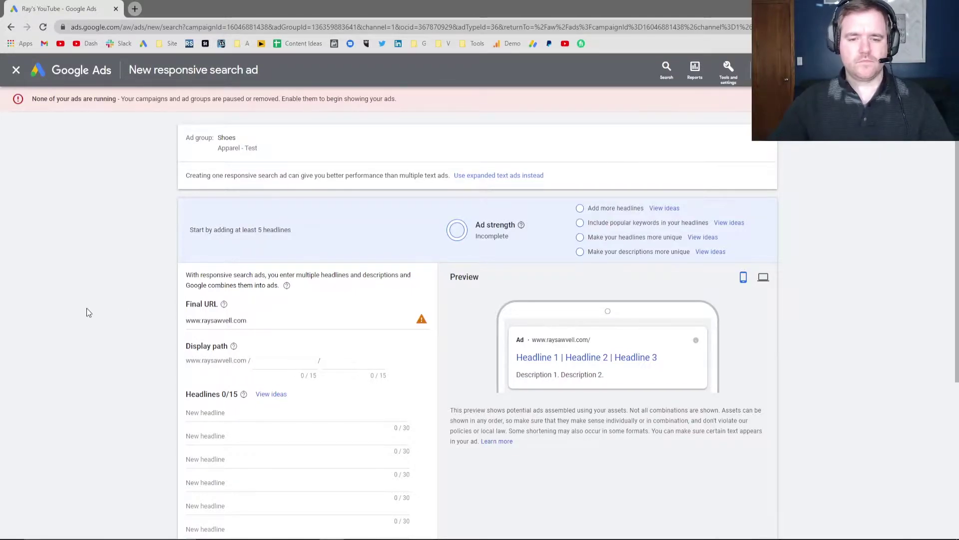
# - Move from the final URL down to Headlines and bring up the View ideas suggestions
pyautogui.click(262, 319)
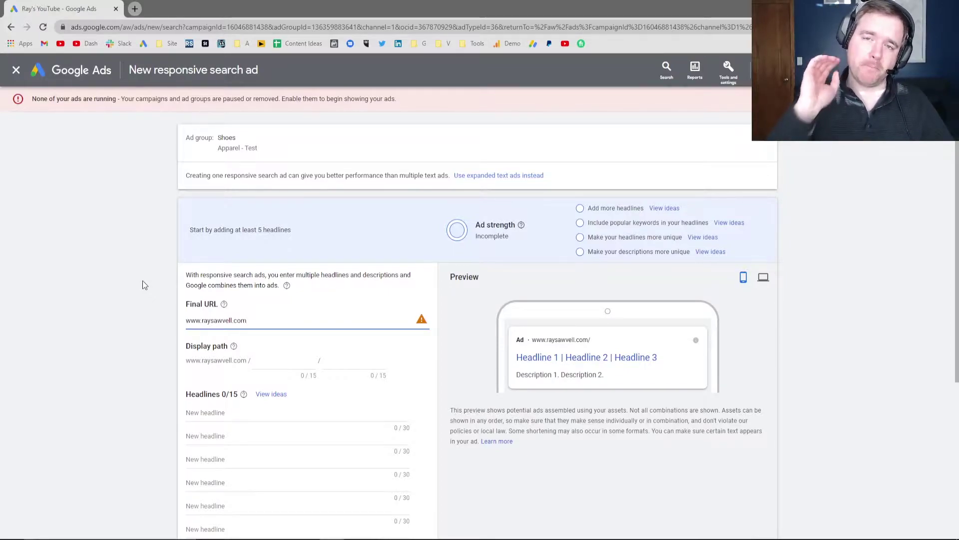
pyautogui.scroll(-3, 117, 340)
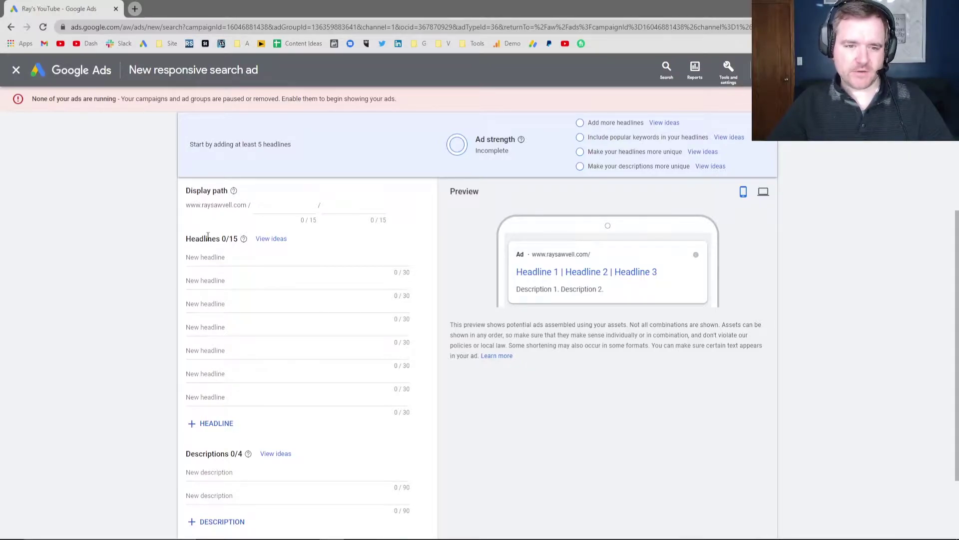
pyautogui.moveTo(195, 238); pyautogui.dragTo(223, 240)
pyautogui.scroll(-2, 227, 239)
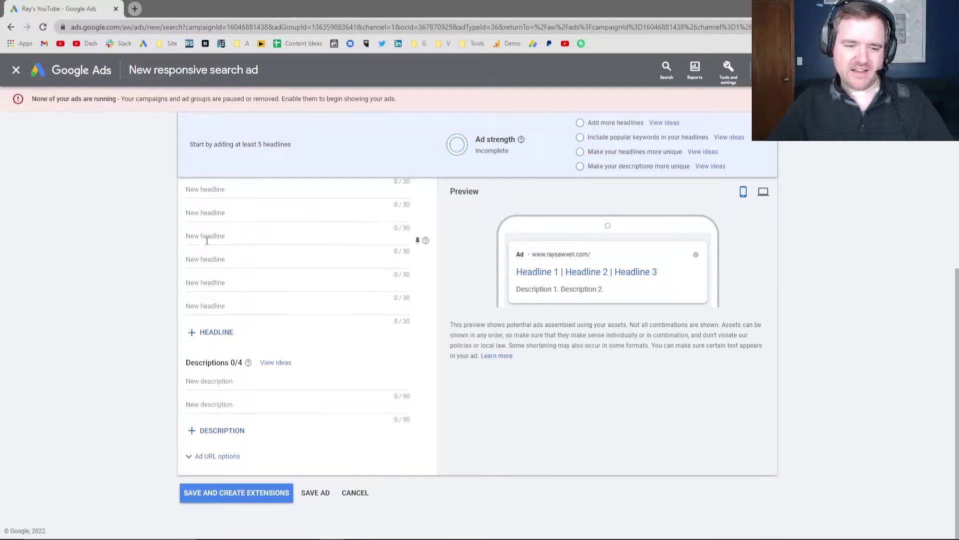
pyautogui.moveTo(199, 363); pyautogui.dragTo(232, 372)
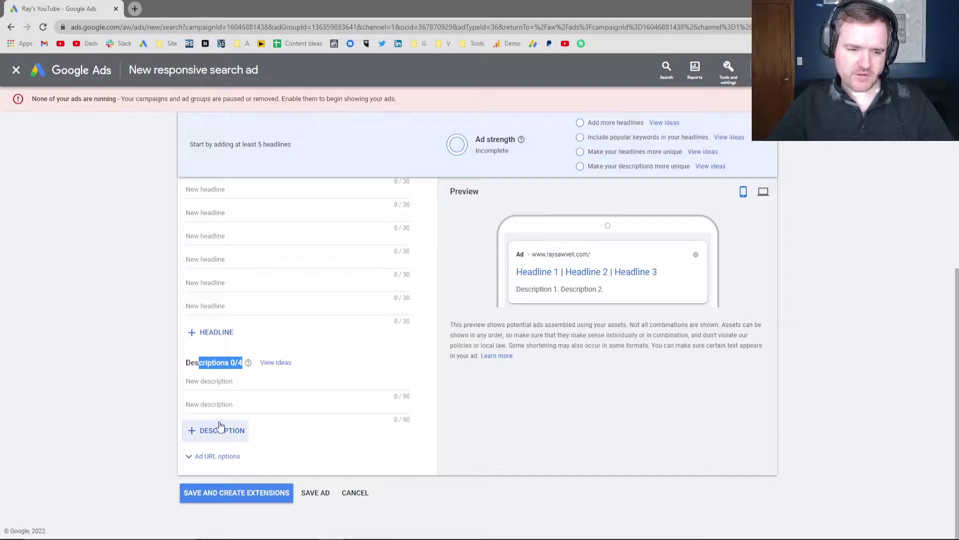
pyautogui.scroll(2, 169, 325)
pyautogui.scroll(-1, 210, 350)
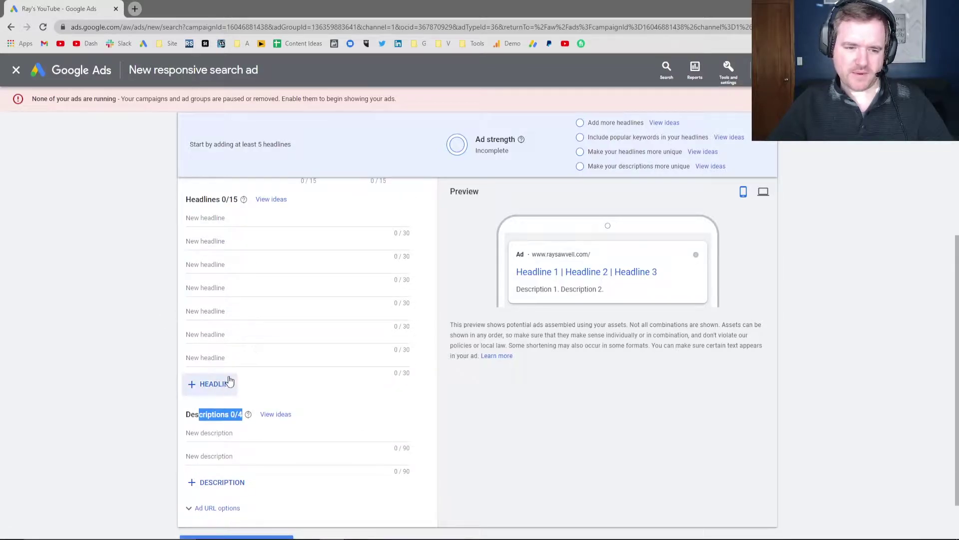
pyautogui.scroll(4, 279, 300)
pyautogui.scroll(-1, 302, 299)
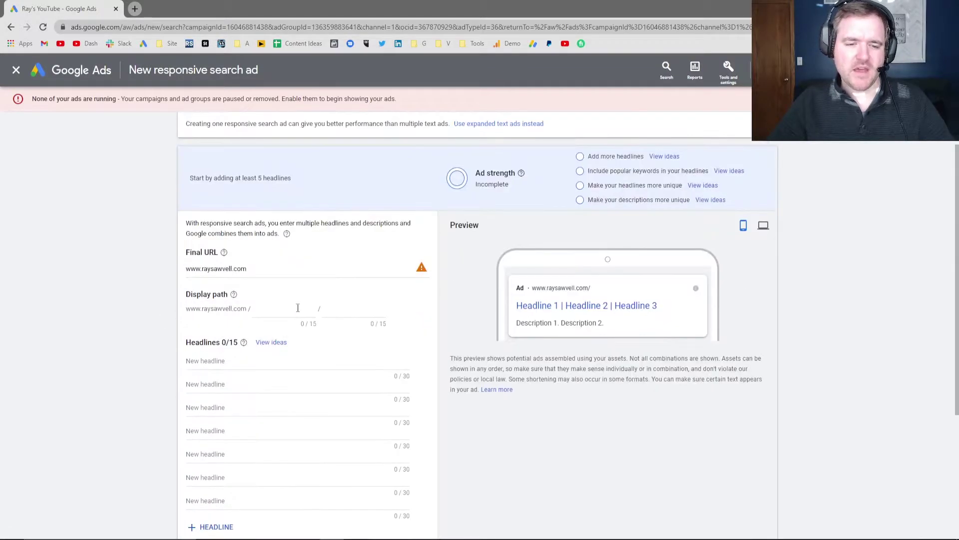
pyautogui.click(269, 343)
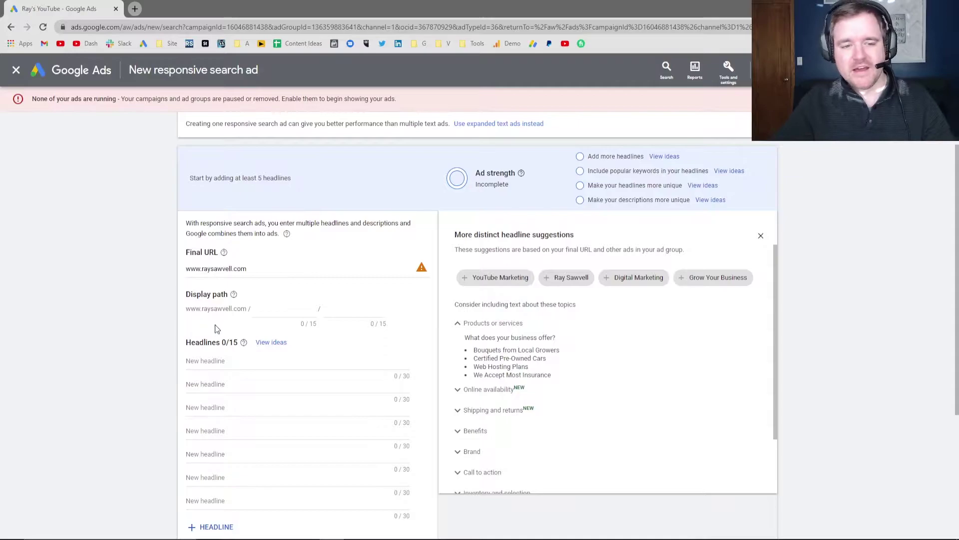
# - Place the cursor in the first New headline field
pyautogui.click(201, 360)
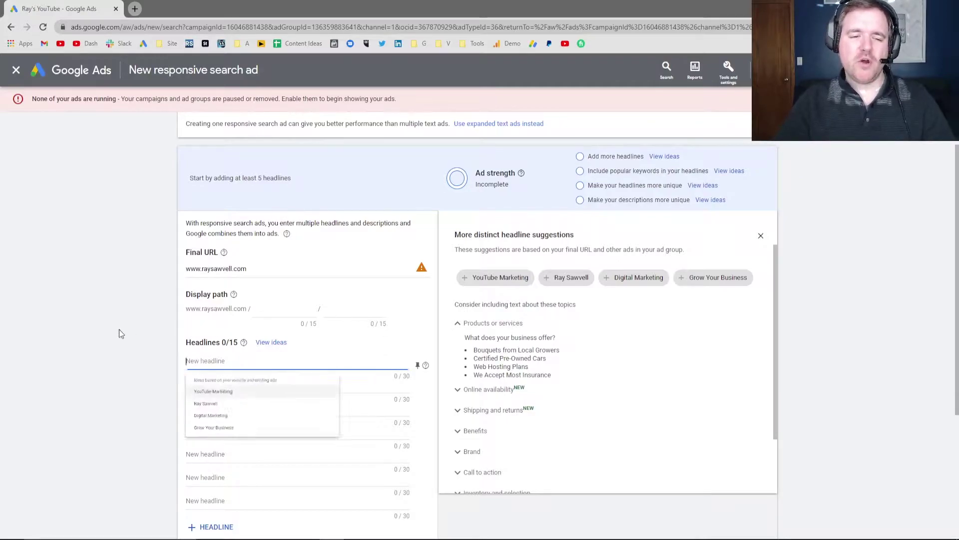
pyautogui.click(91, 320)
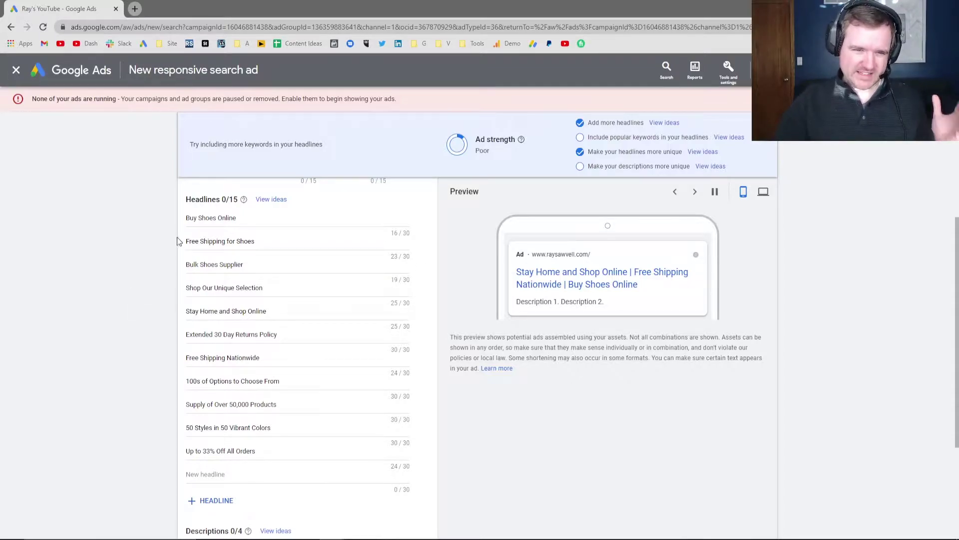
pyautogui.click(202, 217)
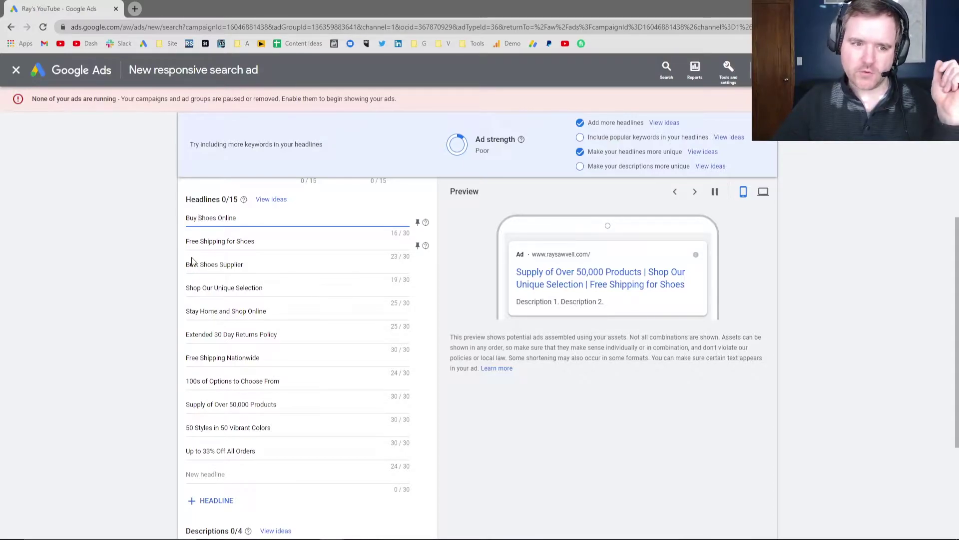
pyautogui.moveTo(194, 269); pyautogui.dragTo(235, 289)
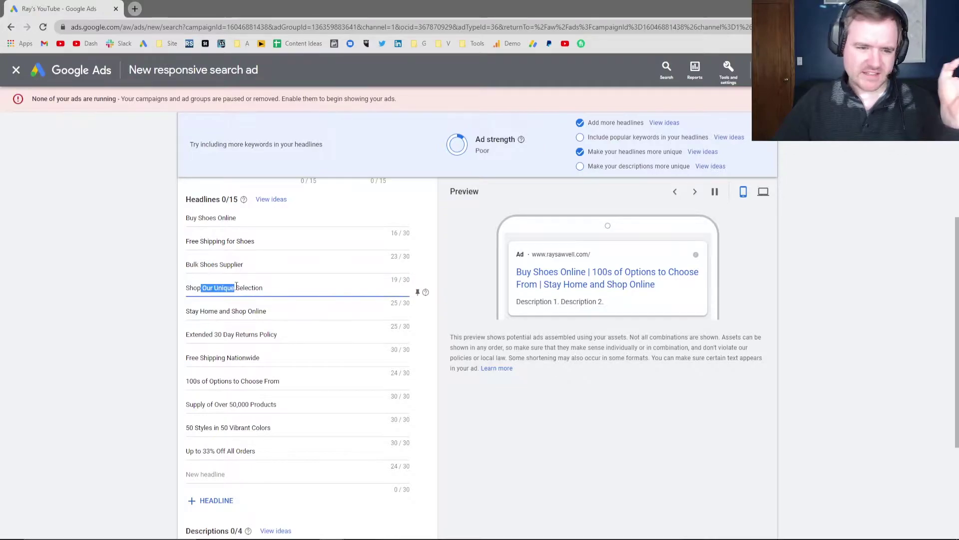
pyautogui.moveTo(189, 311); pyautogui.dragTo(206, 311)
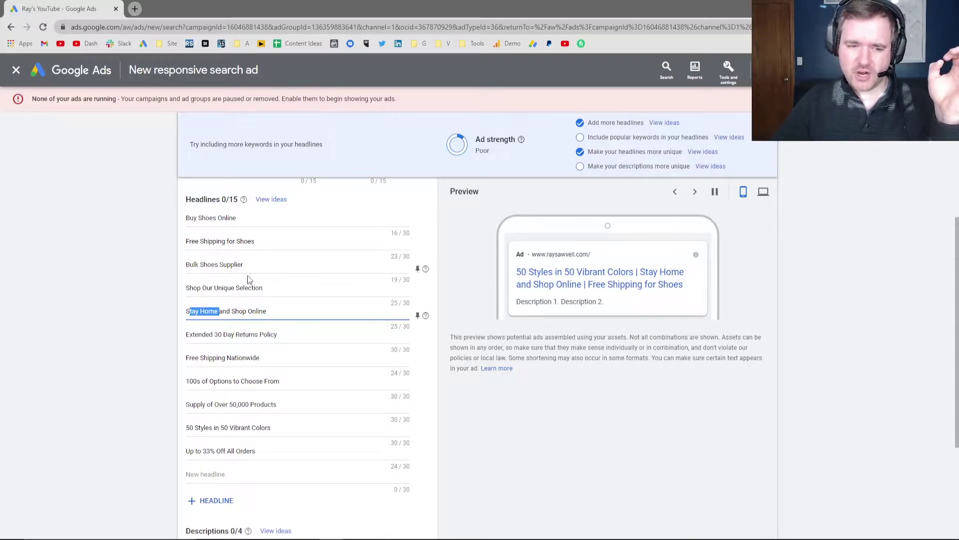
pyautogui.moveTo(199, 335); pyautogui.dragTo(215, 337)
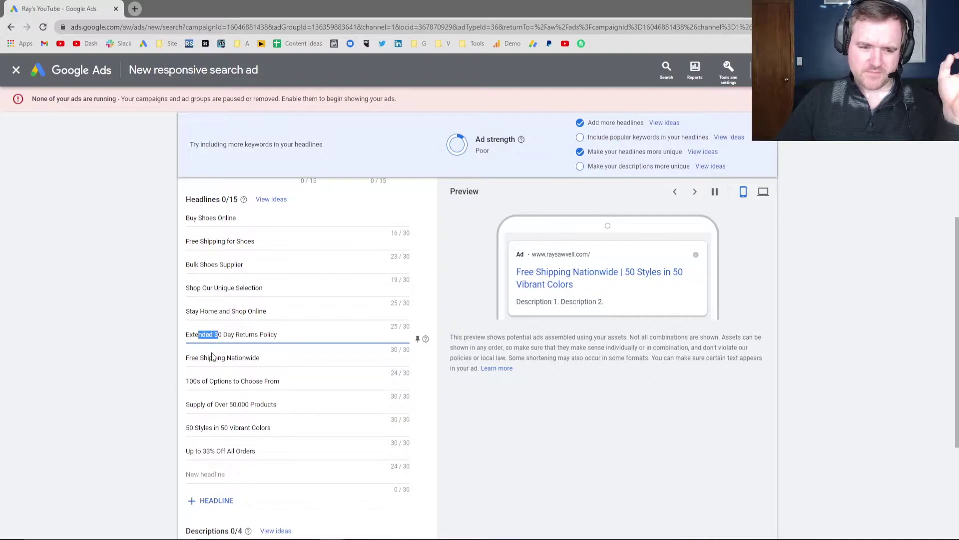
pyautogui.moveTo(197, 405); pyautogui.dragTo(221, 404)
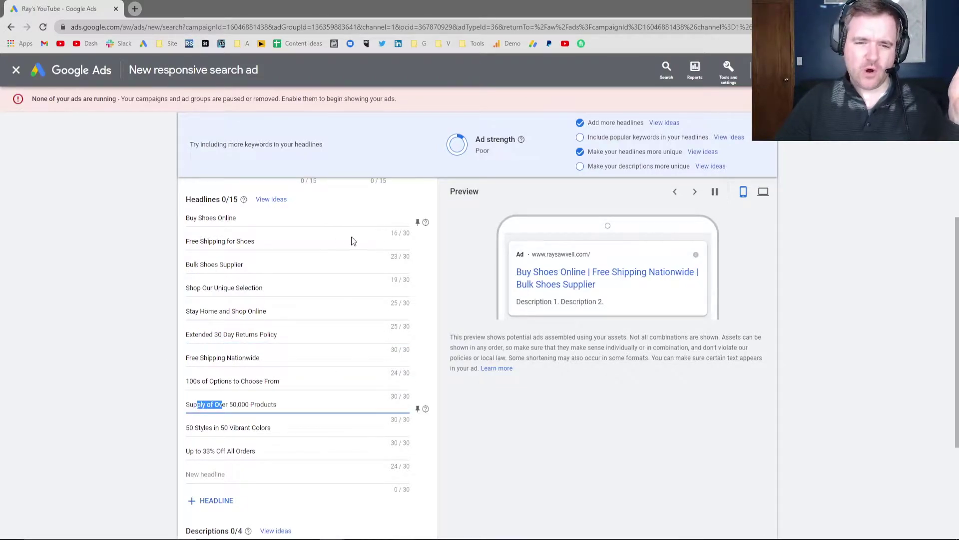
# - Reopen headline ideas and browse topics, highlighting the Online availability 'Shop Online' example
pyautogui.click(274, 202)
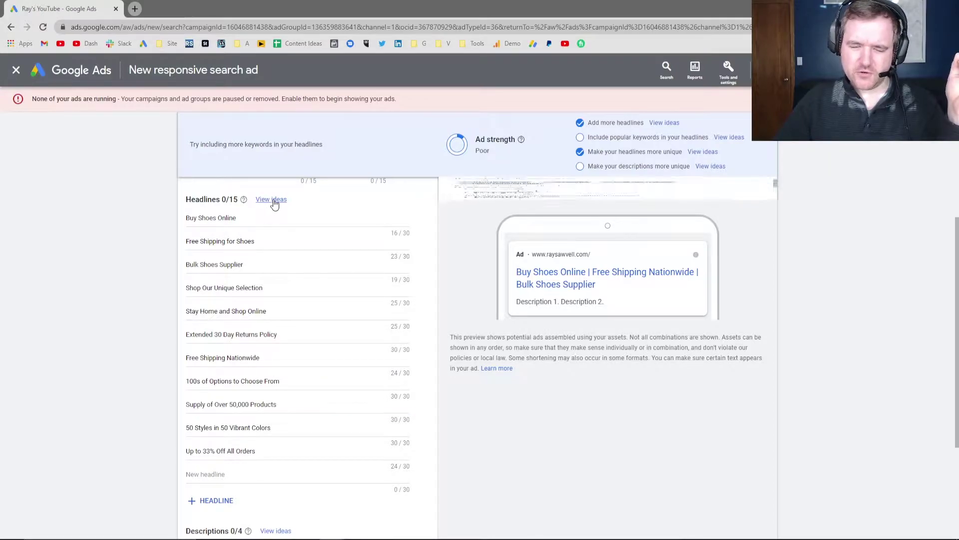
pyautogui.click(469, 336)
pyautogui.click(470, 353)
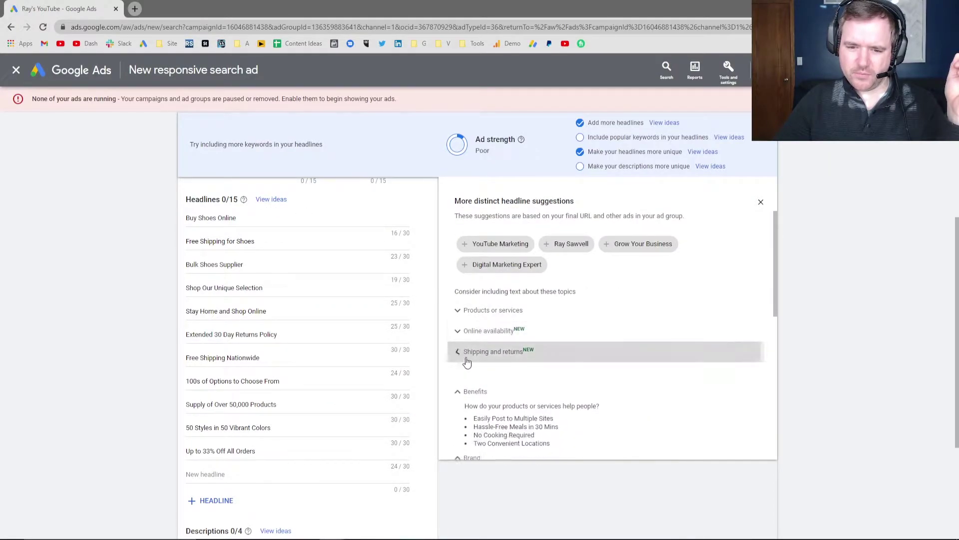
pyautogui.click(472, 373)
pyautogui.click(480, 393)
pyautogui.click(494, 406)
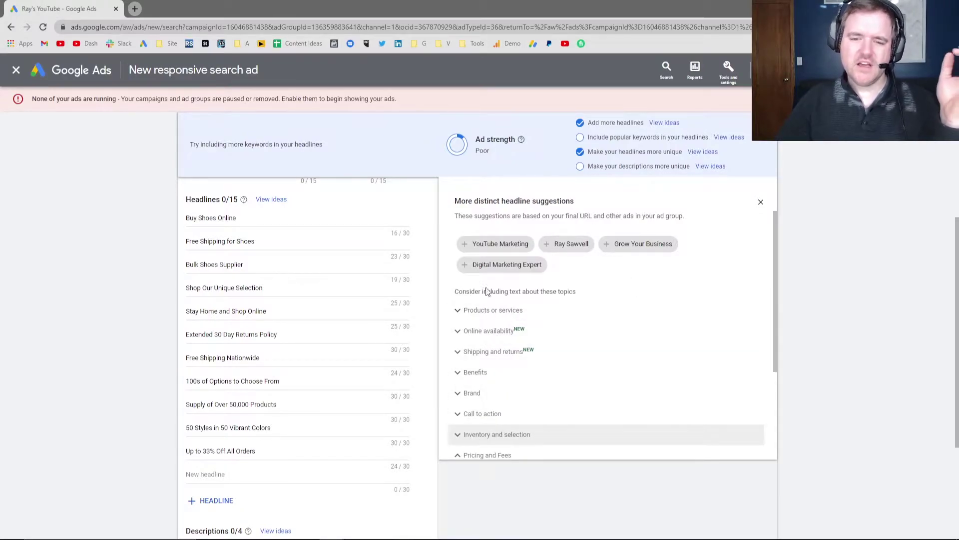
pyautogui.click(485, 332)
pyautogui.moveTo(482, 358); pyautogui.dragTo(511, 358)
pyautogui.click(479, 334)
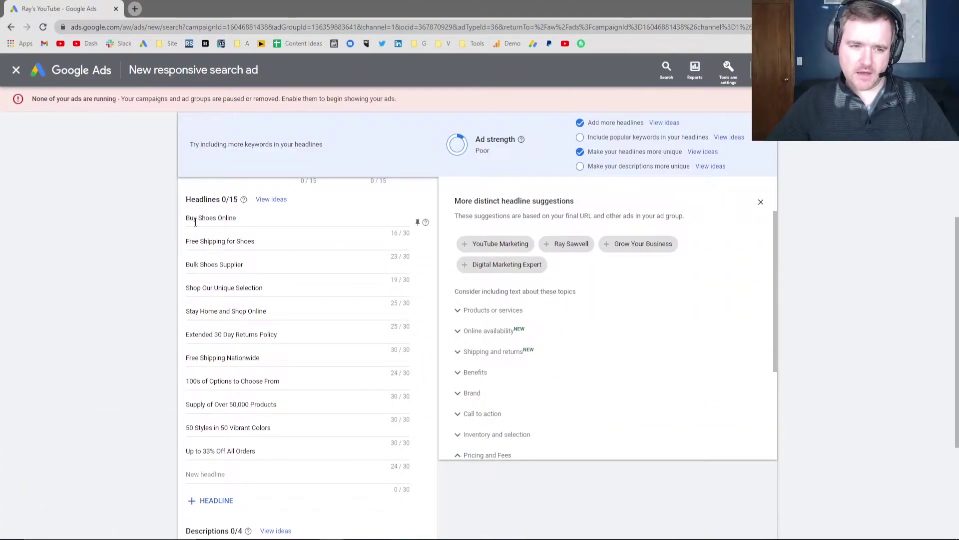
# - Finish editing the Buy Shoes Online headline, clearing the partial text selection
pyautogui.moveTo(196, 222); pyautogui.dragTo(223, 220)
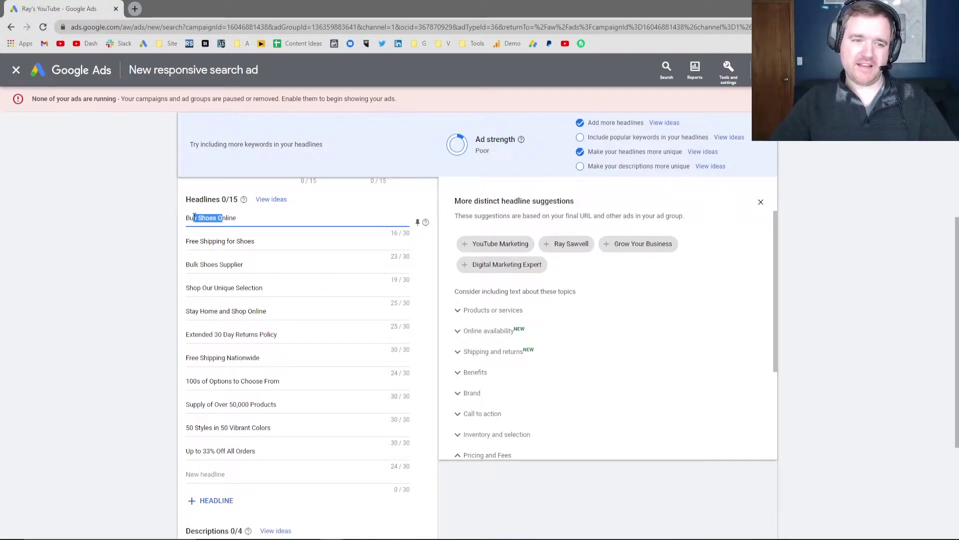
pyautogui.click(226, 215)
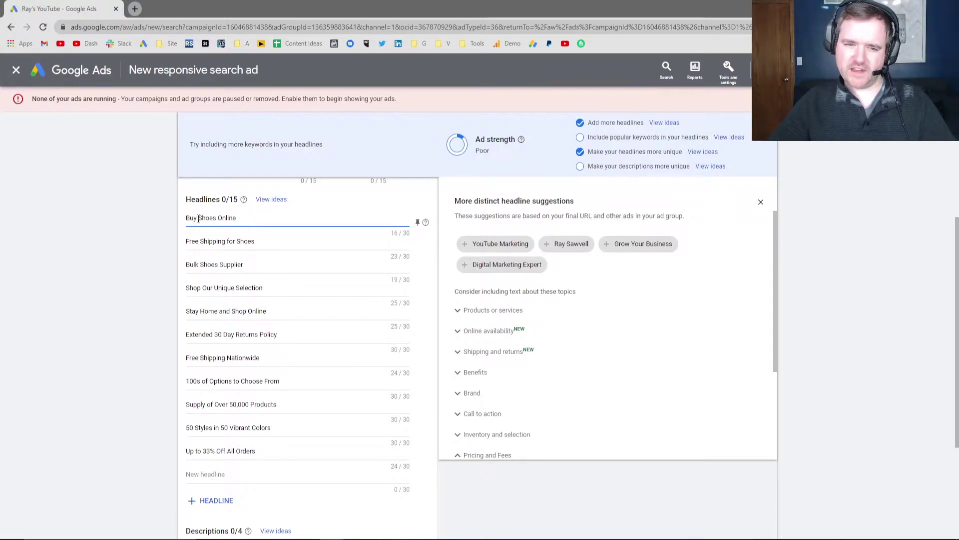
pyautogui.click(128, 239)
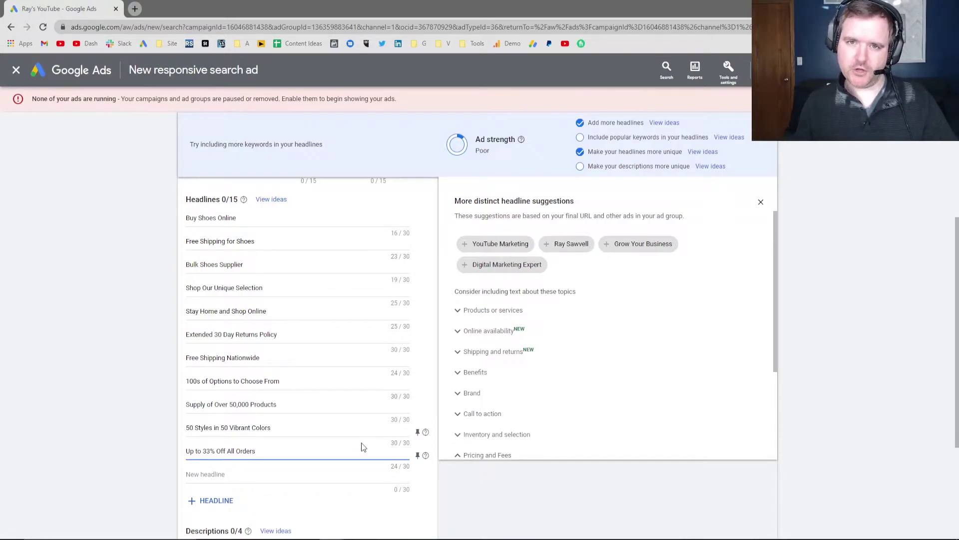
# - Pin the promo headline to position 1 and reword it 'Limited Tim 33% Off All Orders'
pyautogui.click(418, 455)
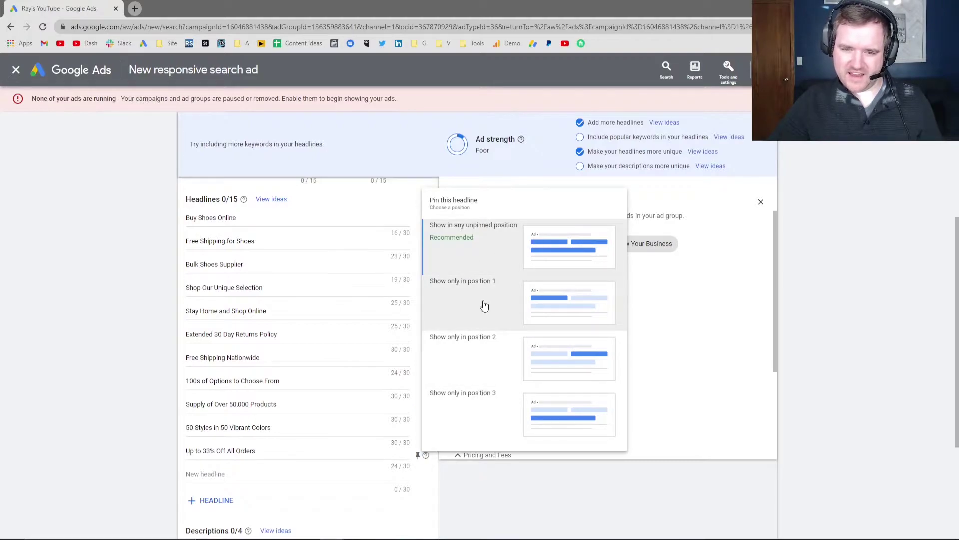
pyautogui.click(484, 306)
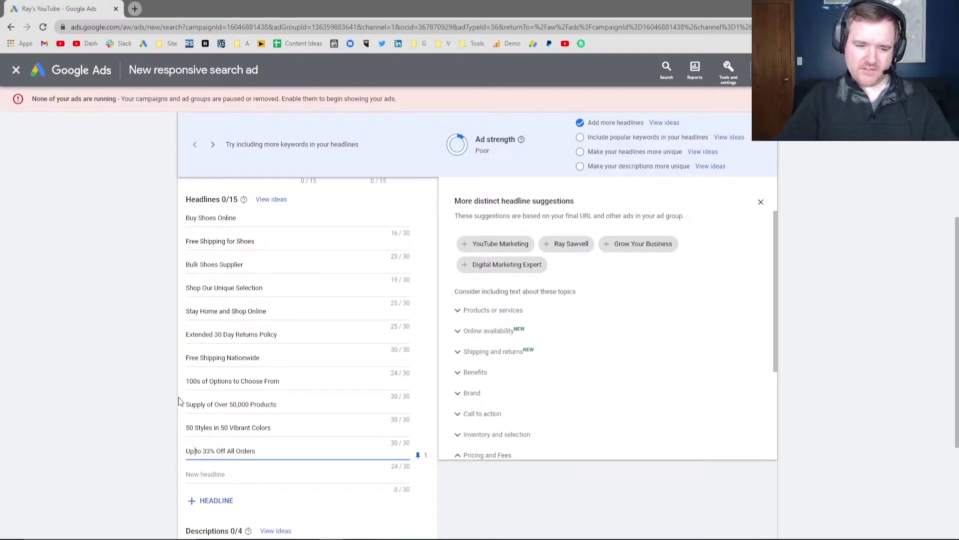
pyautogui.write('Limited Time')
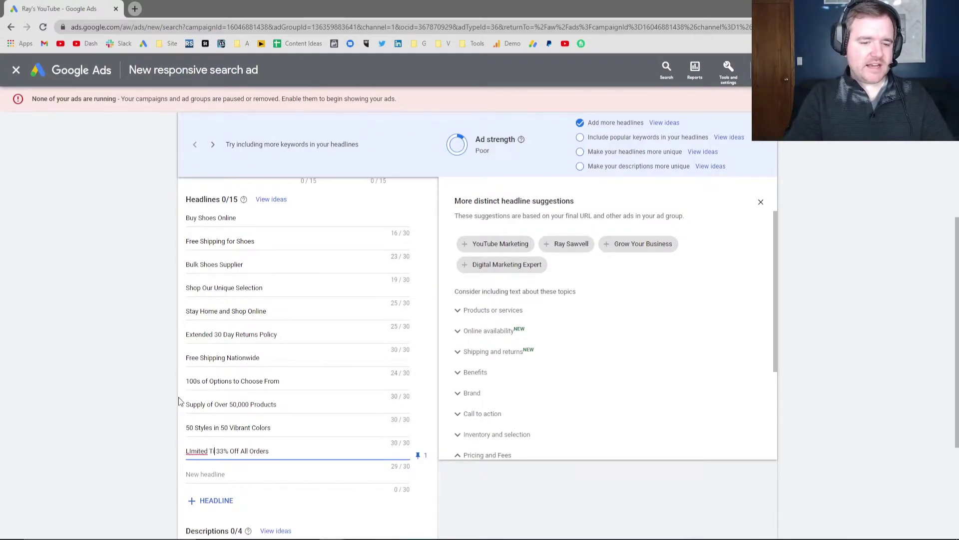
pyautogui.press('BackSpace')
pyautogui.press('BackSpace')
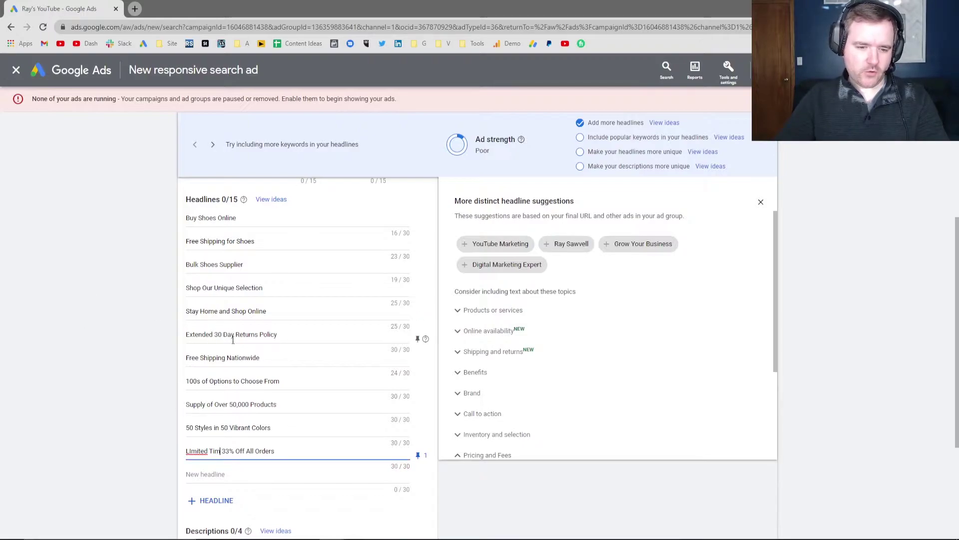
pyautogui.rightClick(203, 453)
pyautogui.click(224, 321)
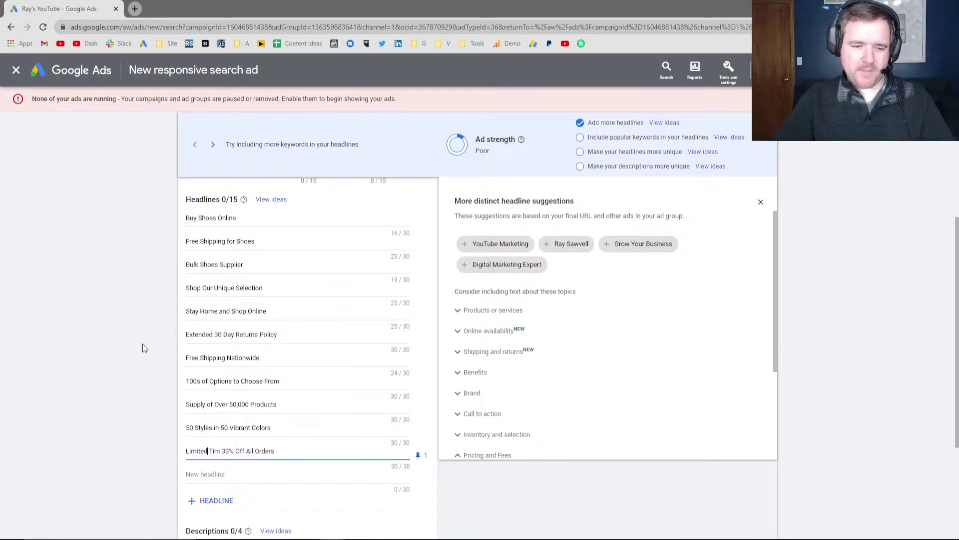
pyautogui.click(417, 456)
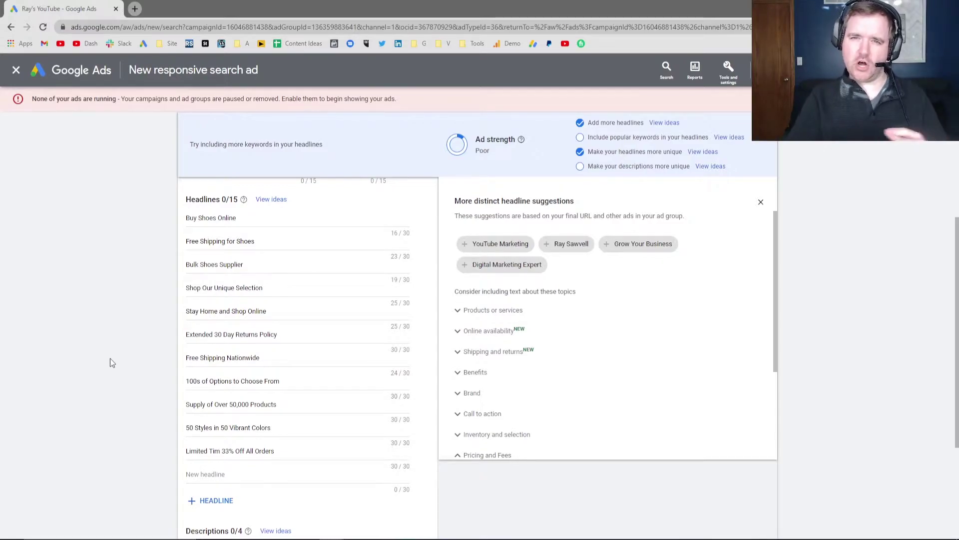
# - Enter the first description '100's of shoe brands available. Shop online today & save up to 33%'
pyautogui.scroll(-3, 110, 358)
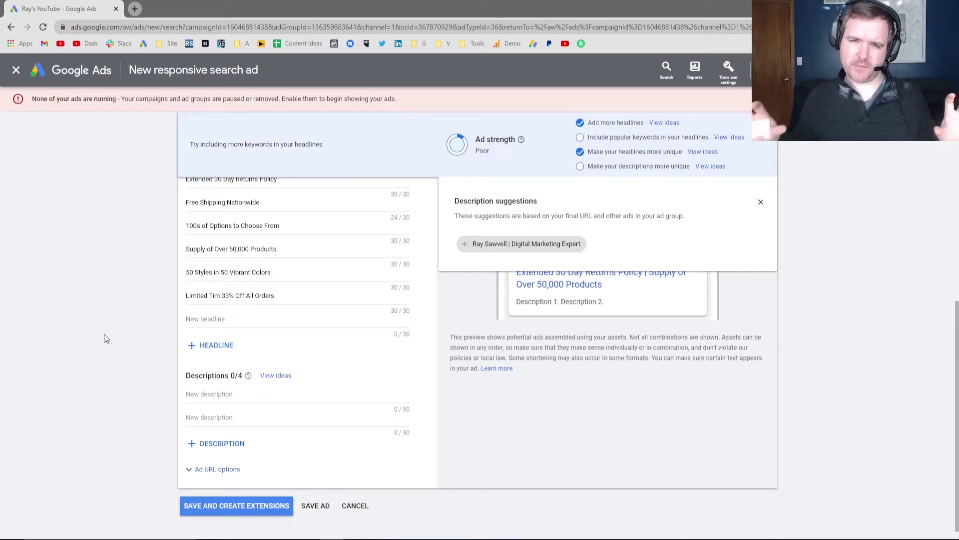
pyautogui.click(203, 397)
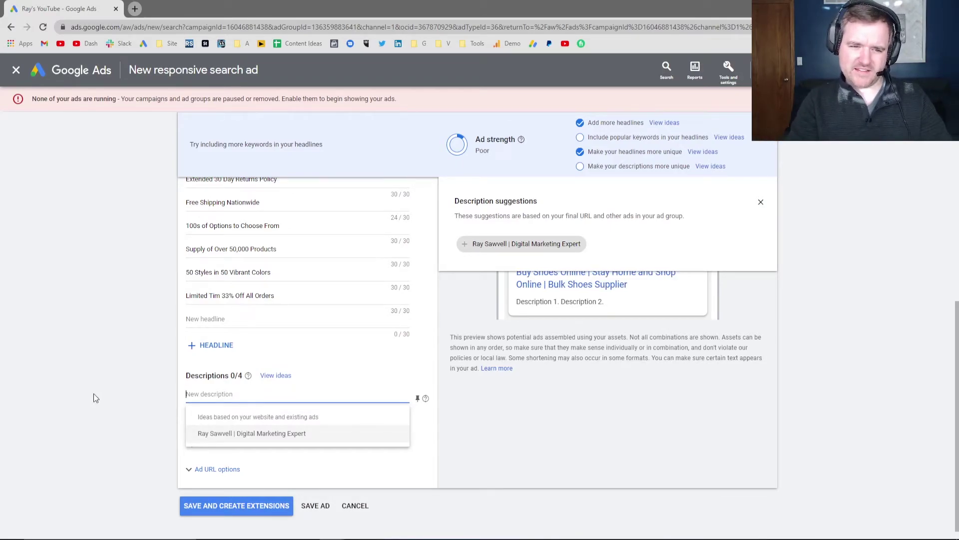
pyautogui.write("100's of")
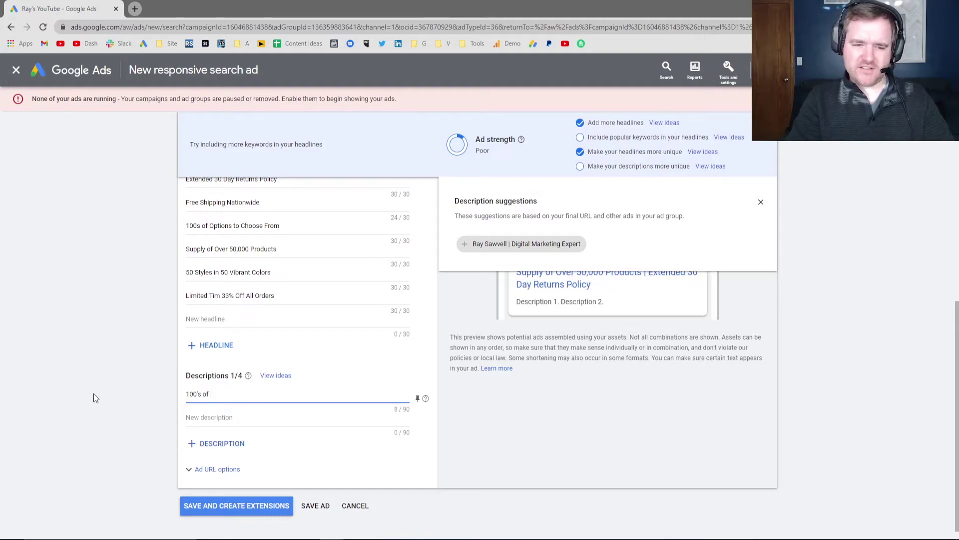
pyautogui.write(' shoe')
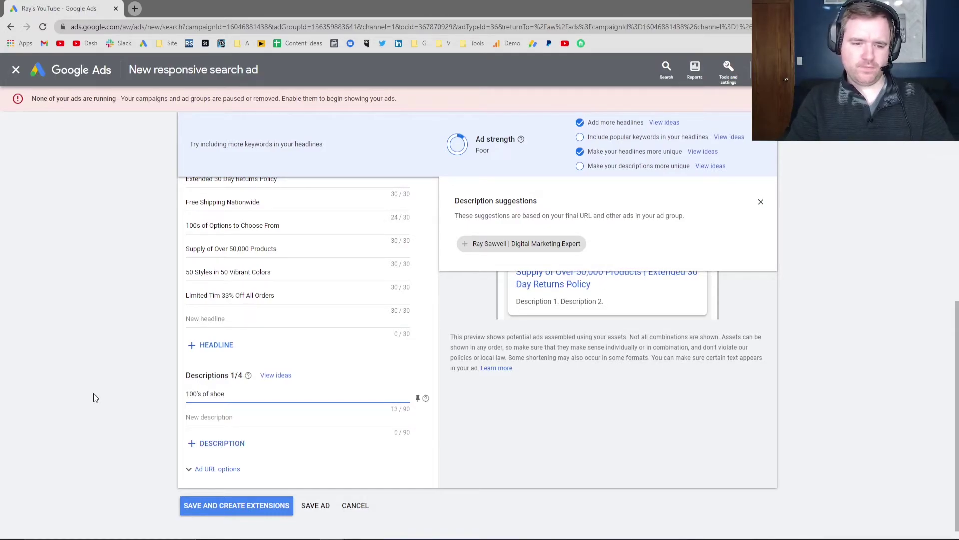
pyautogui.write(' brands available. S')
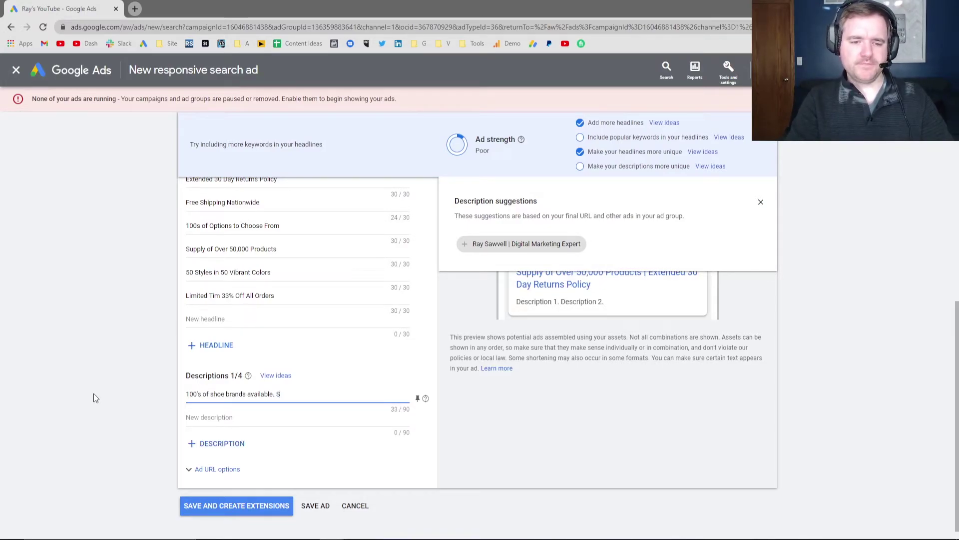
pyautogui.write('hop online today & save')
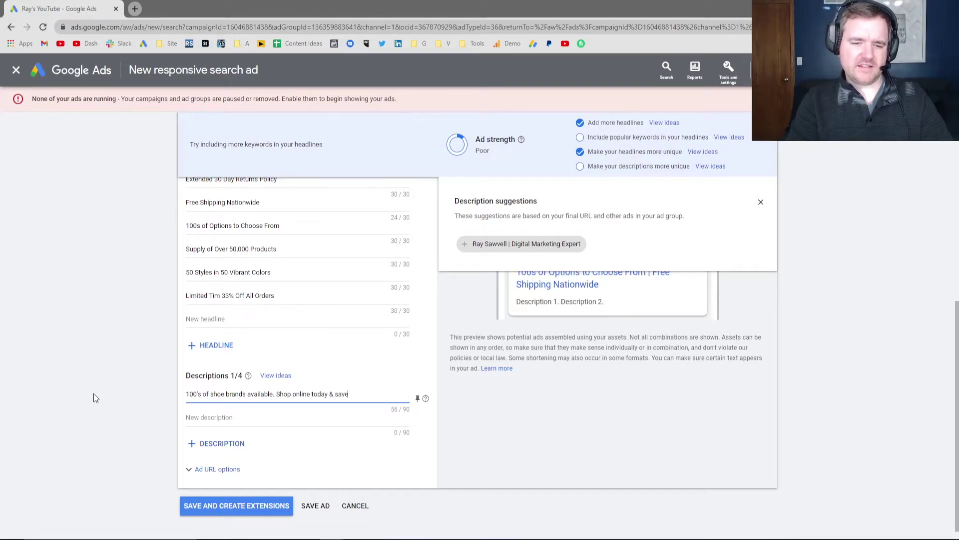
pyautogui.write(' up to 33%')
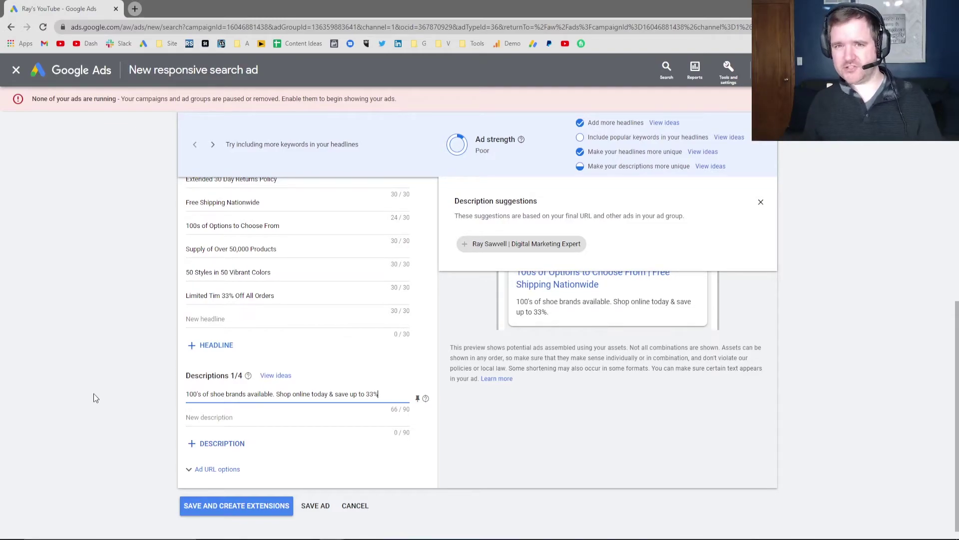
# - Commit the description and review the headlines alongside the live ad preview
pyautogui.scroll(1, 349, 240)
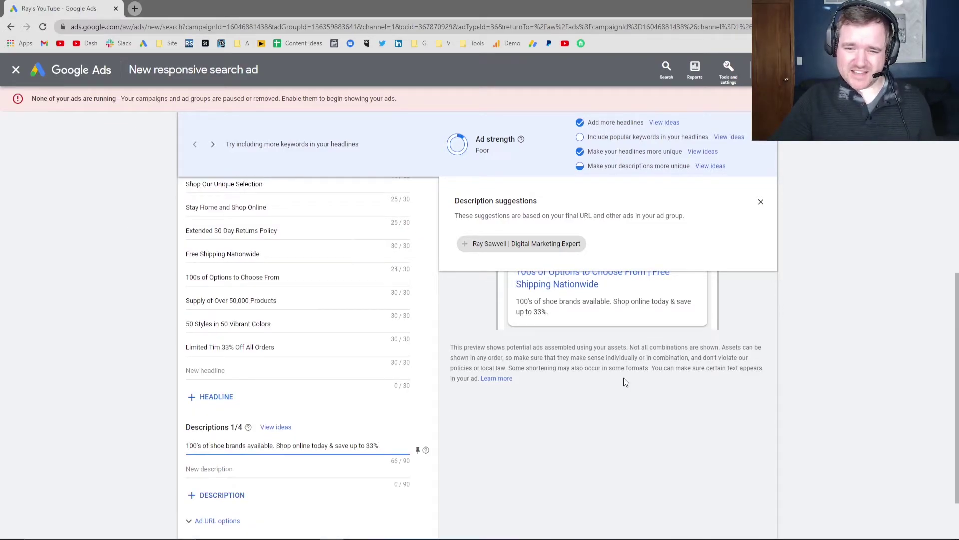
pyautogui.scroll(1, 587, 372)
pyautogui.click(789, 310)
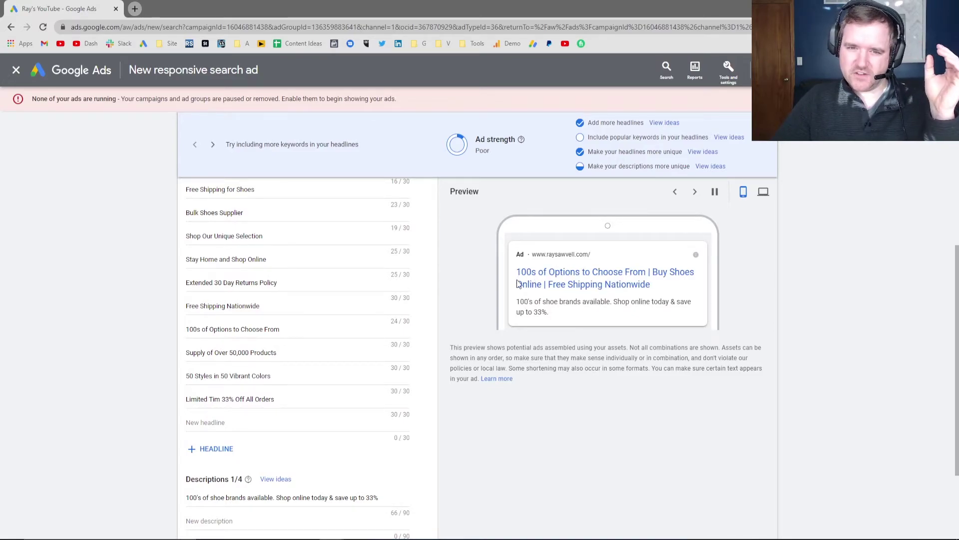
pyautogui.scroll(-2, 452, 305)
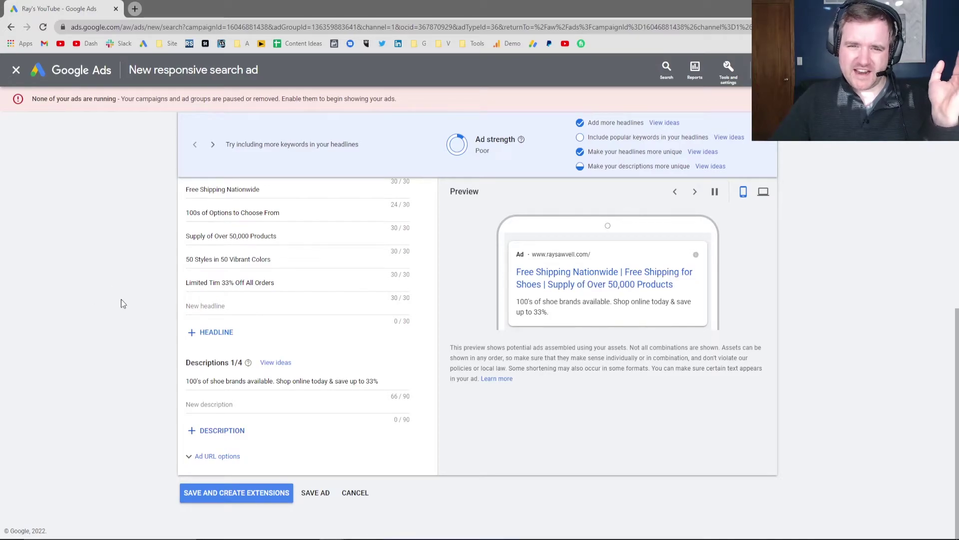
pyautogui.scroll(2, 200, 292)
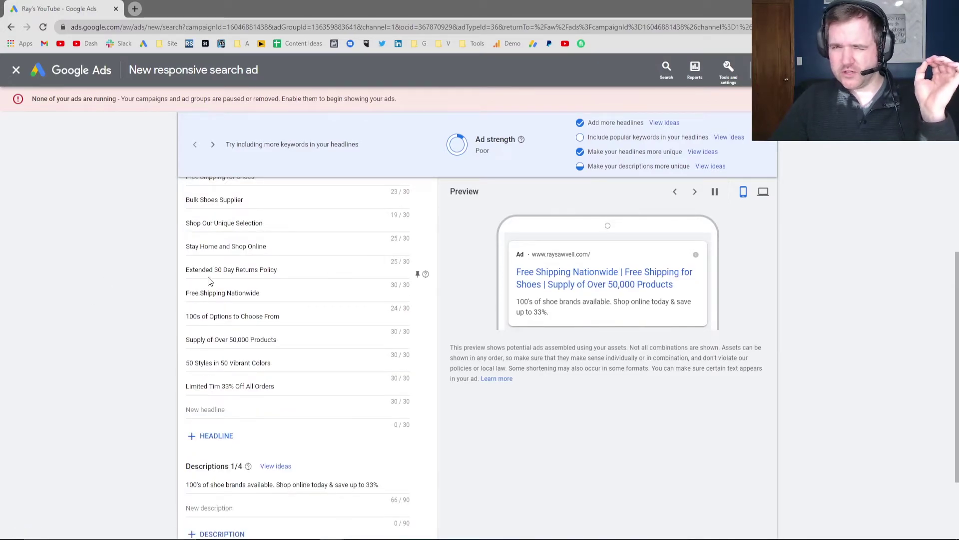
pyautogui.scroll(2, 158, 282)
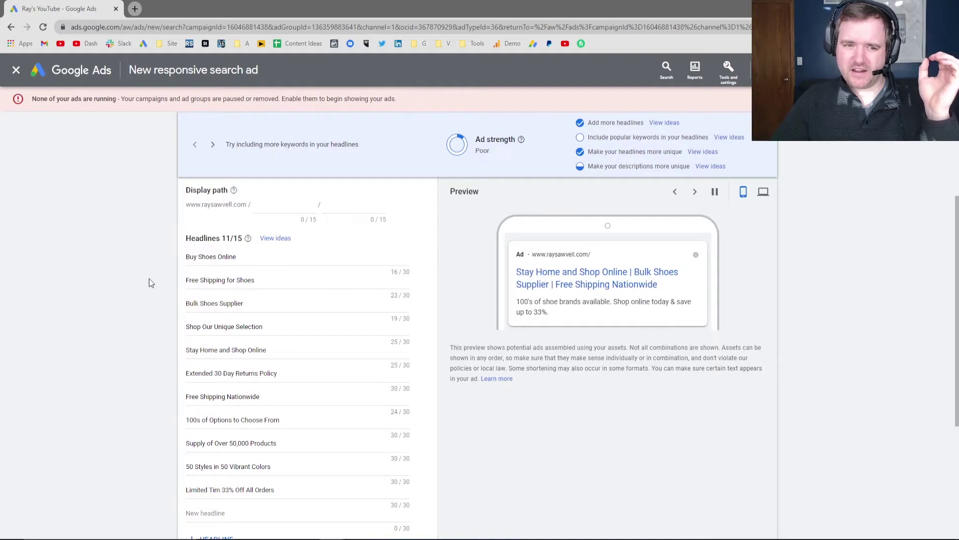
# - Scroll down to the Save Ad button at the bottom of the ad form
pyautogui.scroll(-1, 219, 260)
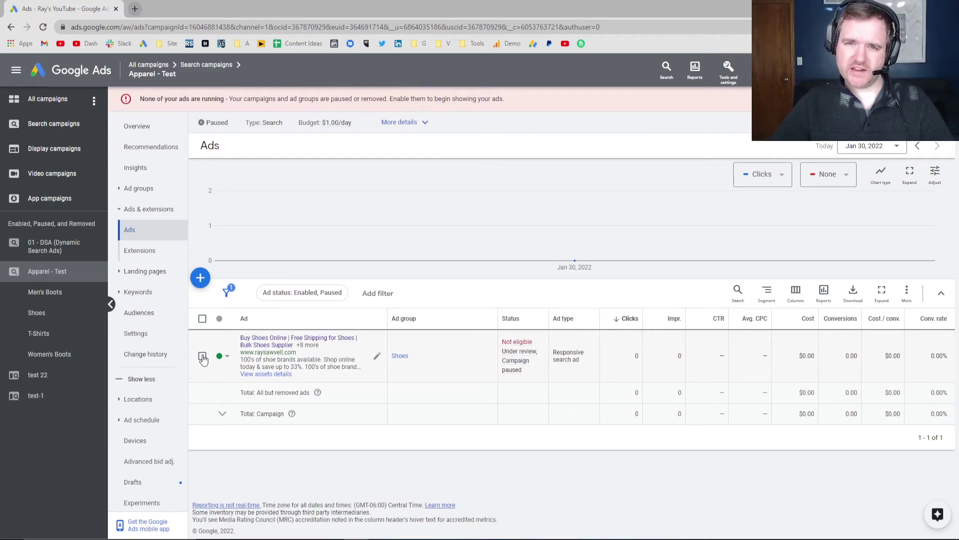
# - Tick the checkbox for the new Shoes responsive search ad in the Ads table
pyautogui.click(202, 355)
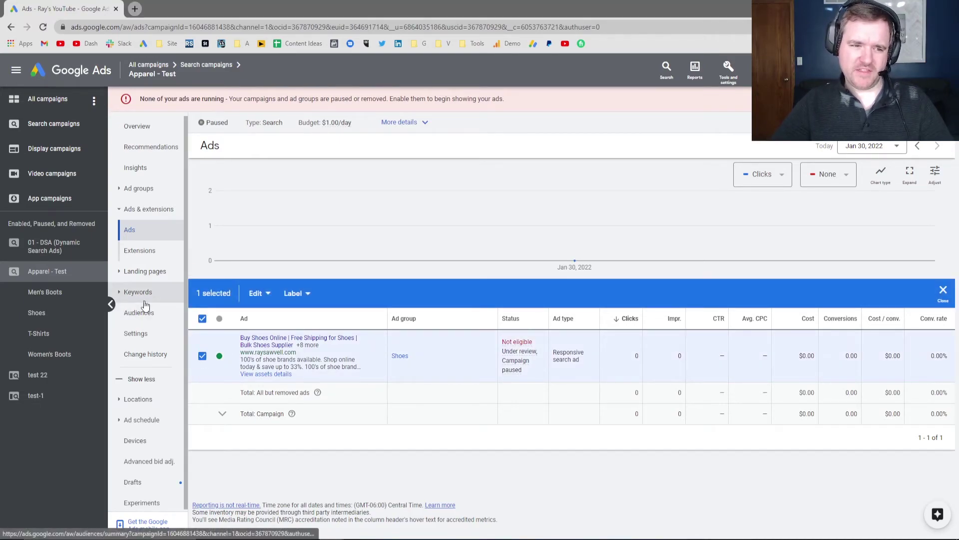